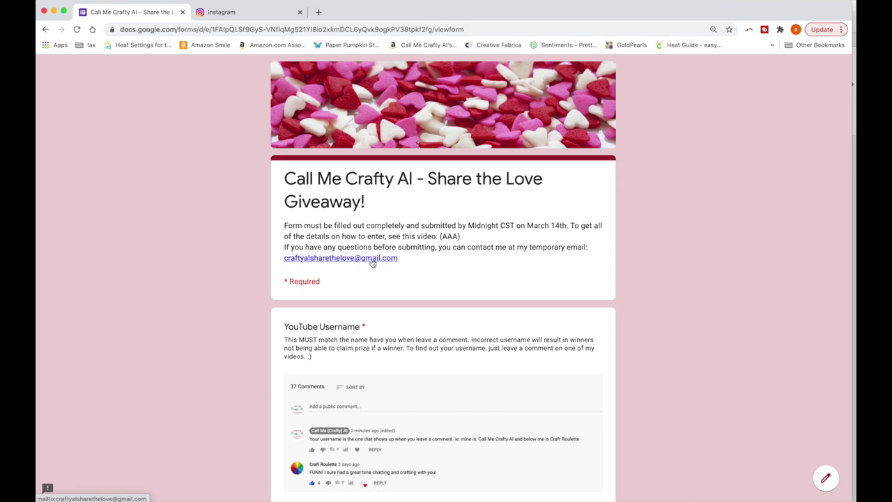
Enter the YouTube username and the first name in the giveaway form
scroll(470, 261, "down", 1)
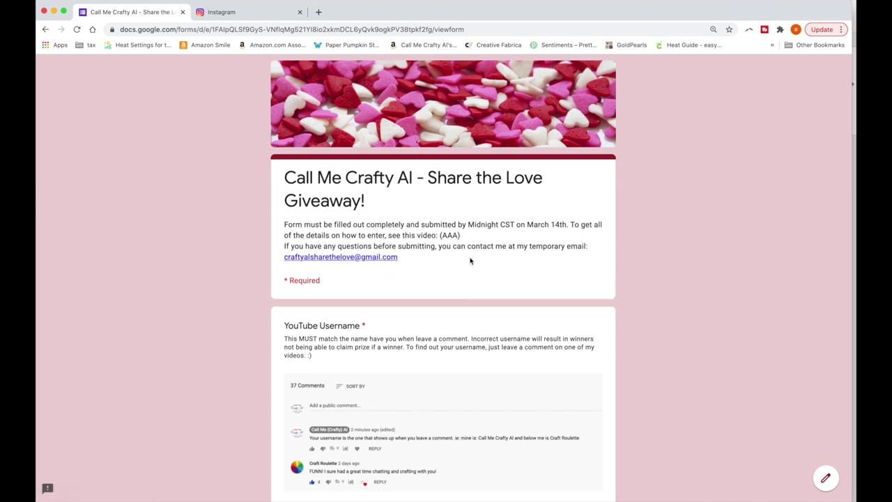
scroll(470, 260, "down", 3)
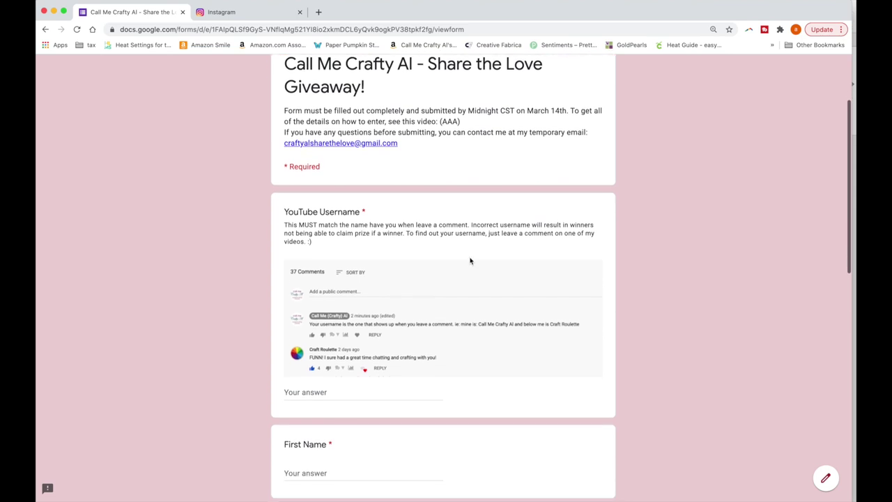
scroll(470, 261, "down", 1)
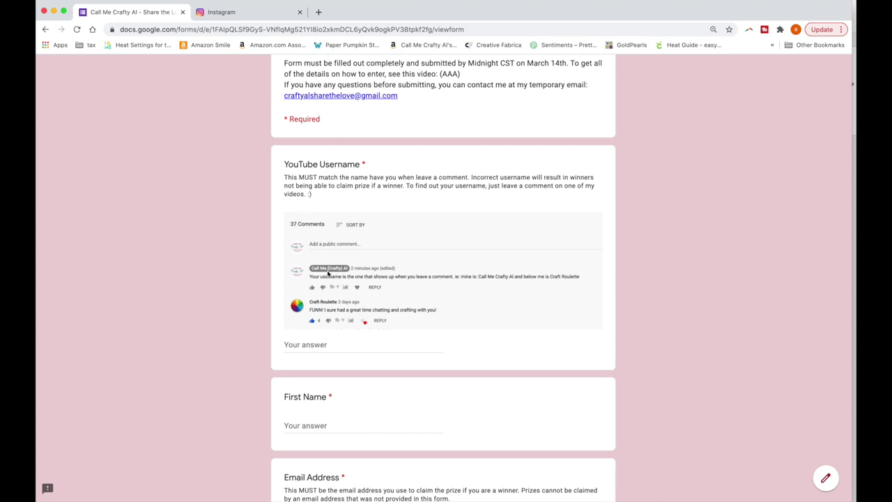
left_click(351, 346)
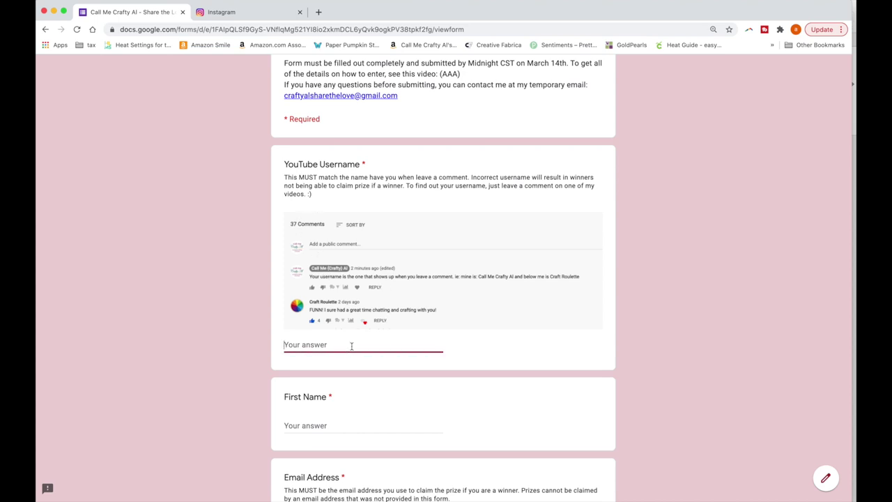
type("Call Me Crafty Al")
scroll(411, 345, "down", 2)
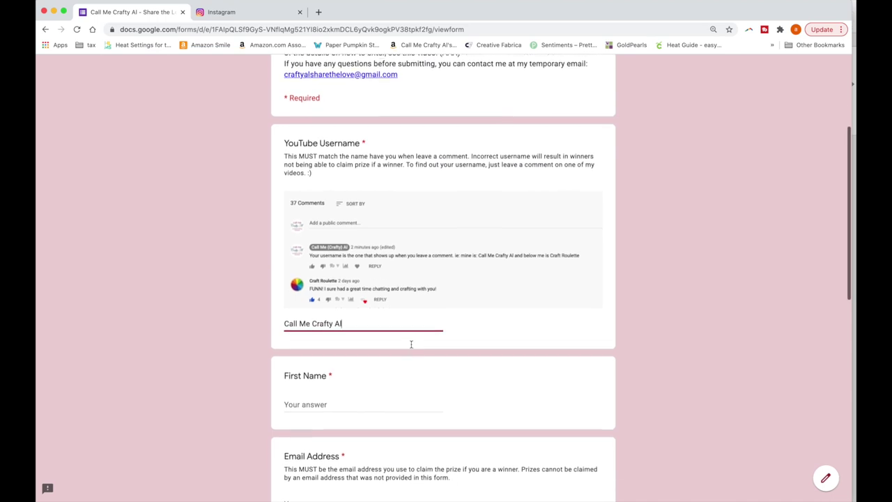
scroll(411, 347, "down", 3)
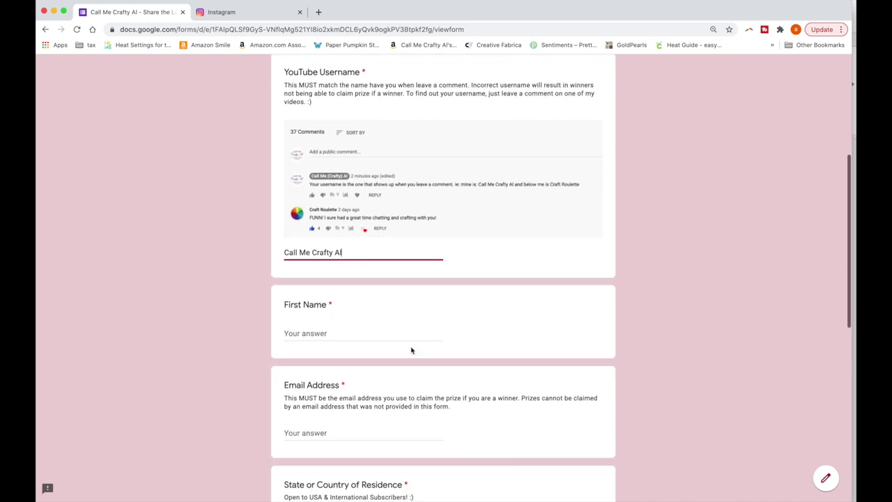
left_click(312, 312)
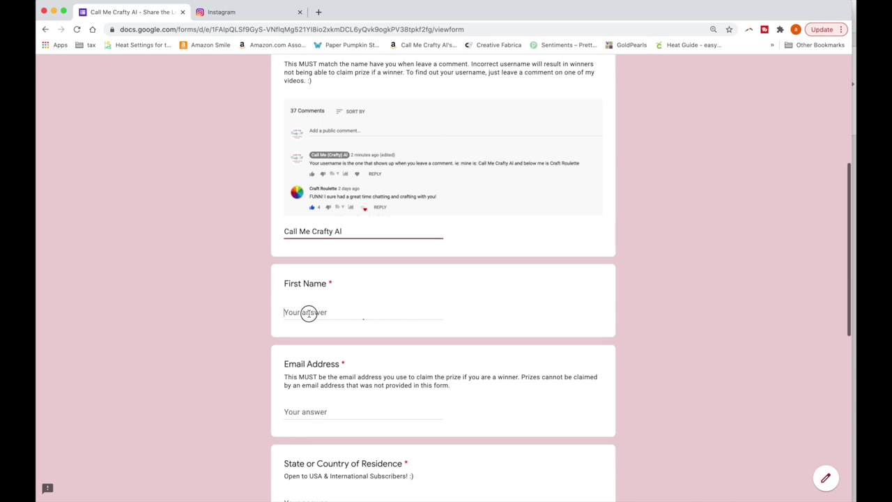
type("Alicia")
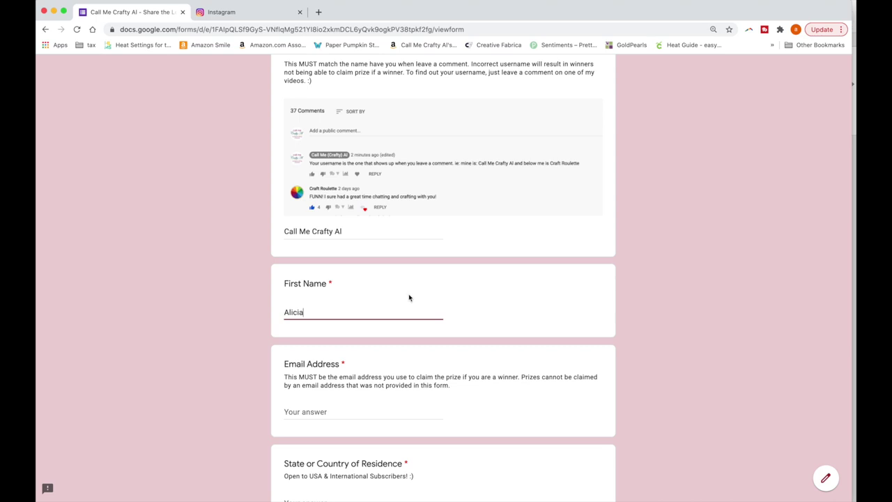
scroll(409, 298, "down", 1)
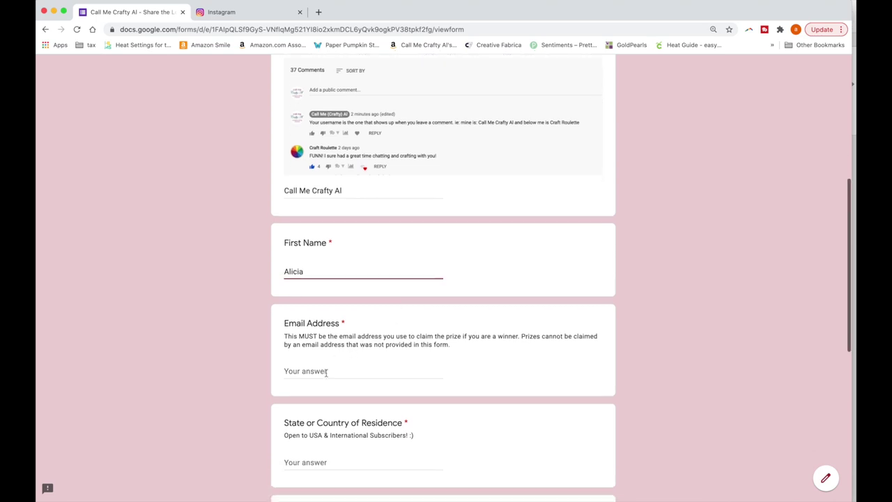
Fill the email address from the saved autofill and change the state from United States to Nebraska
left_click(325, 372)
type("call")
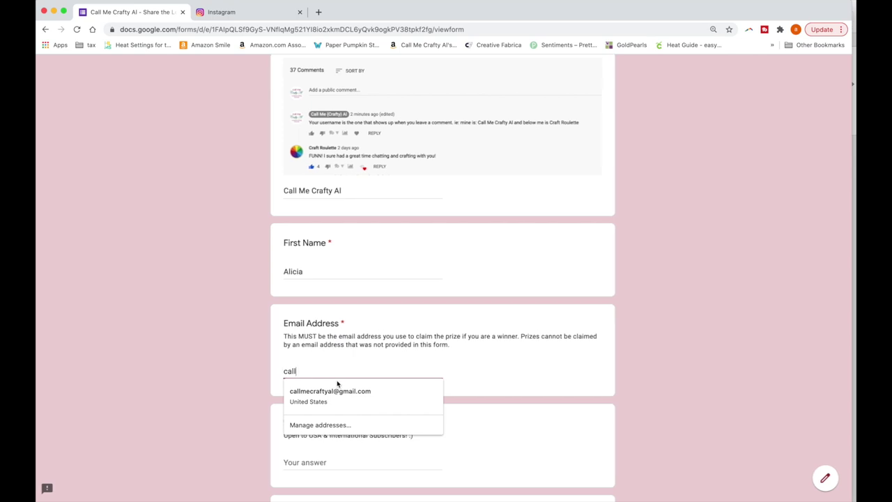
key("Down")
key("Return")
left_click(776, 293)
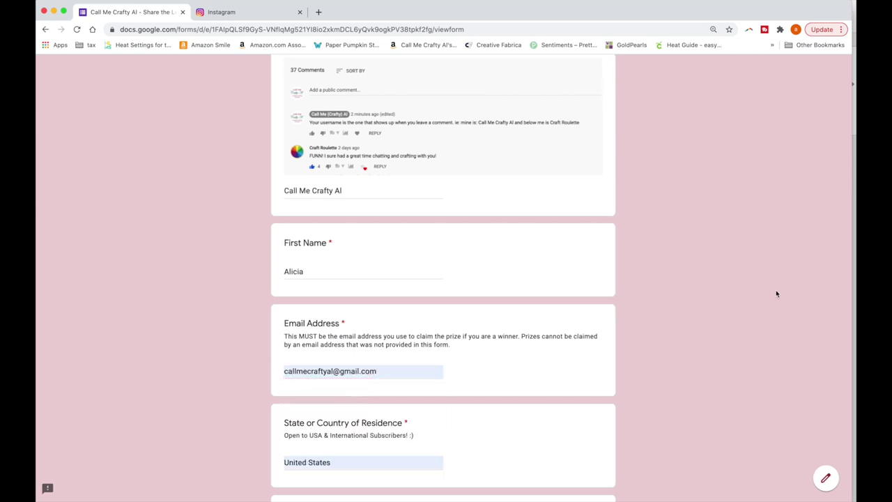
scroll(777, 292, "down", 5)
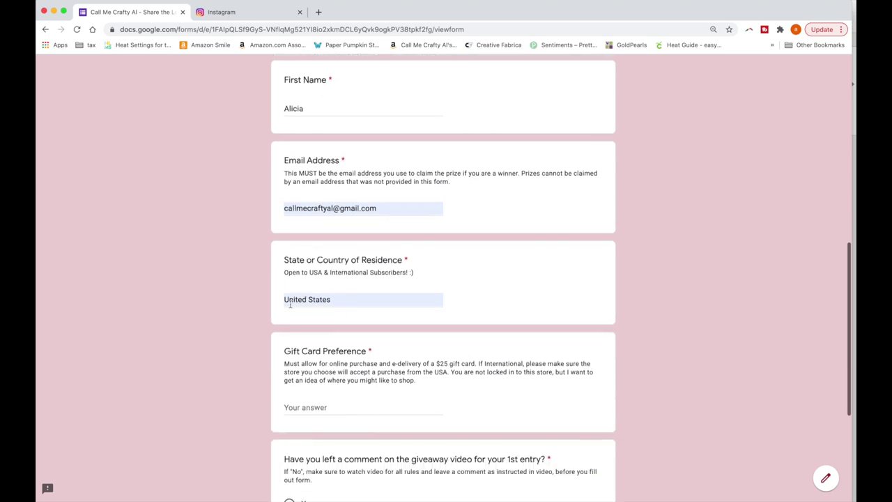
left_click_drag(344, 300, 272, 301)
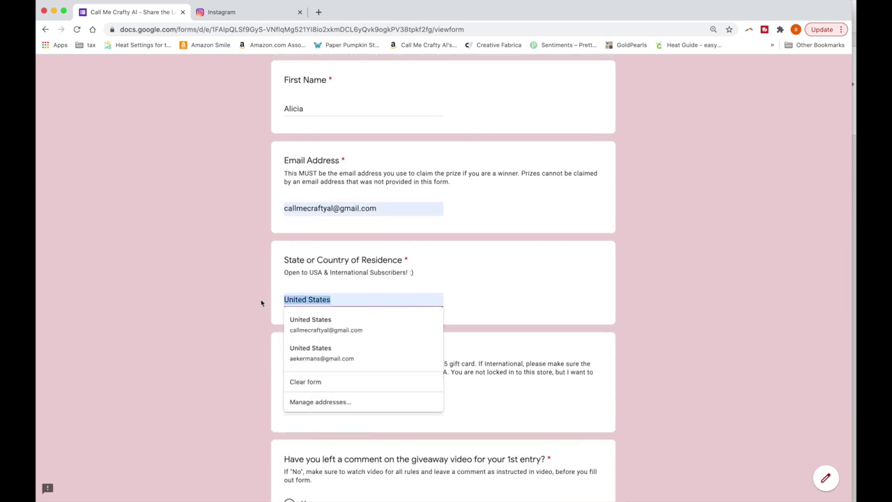
type("Nebraska")
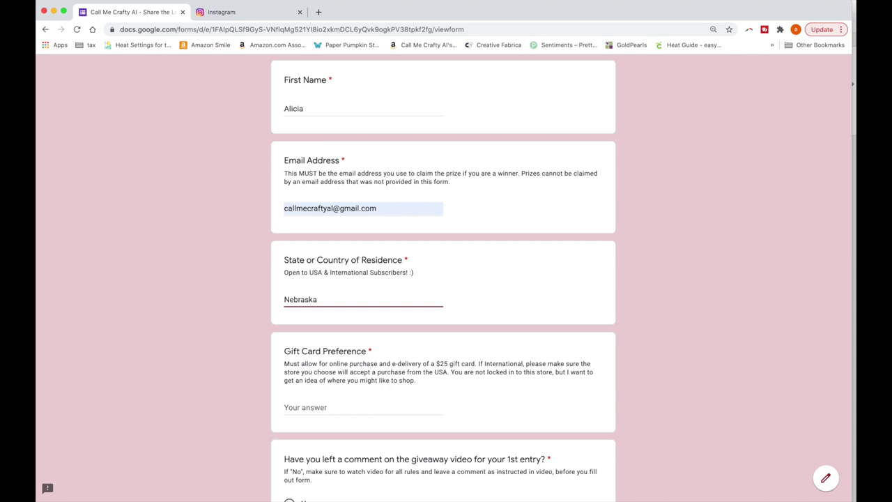
left_click(693, 304)
scroll(694, 305, "down", 3)
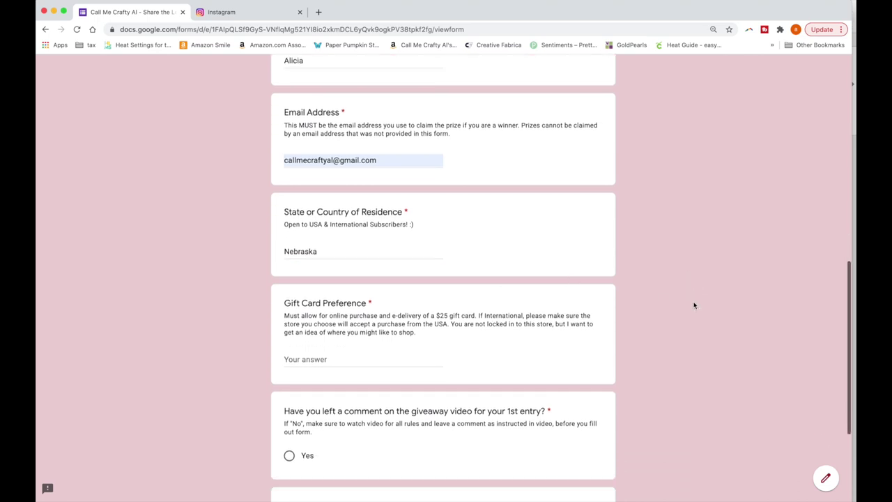
scroll(693, 305, "down", 3)
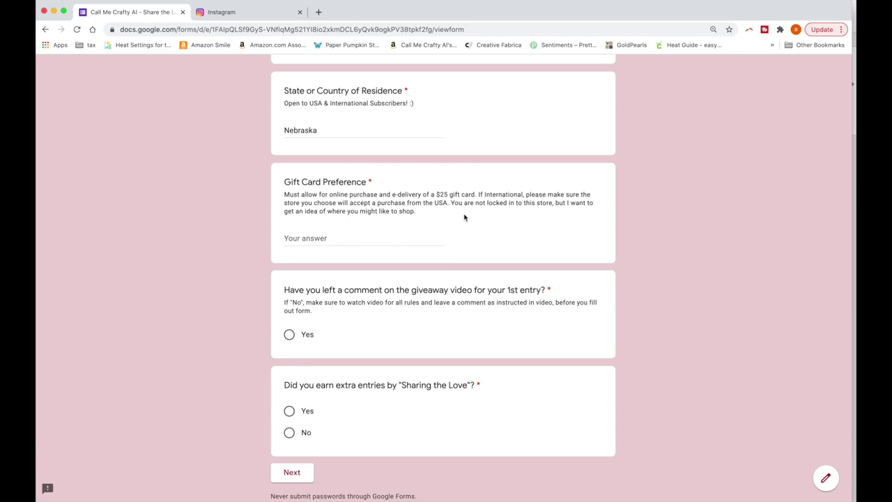
Enter Gina K Designs as the gift card preference
left_click(352, 238)
type("Gina K Design")
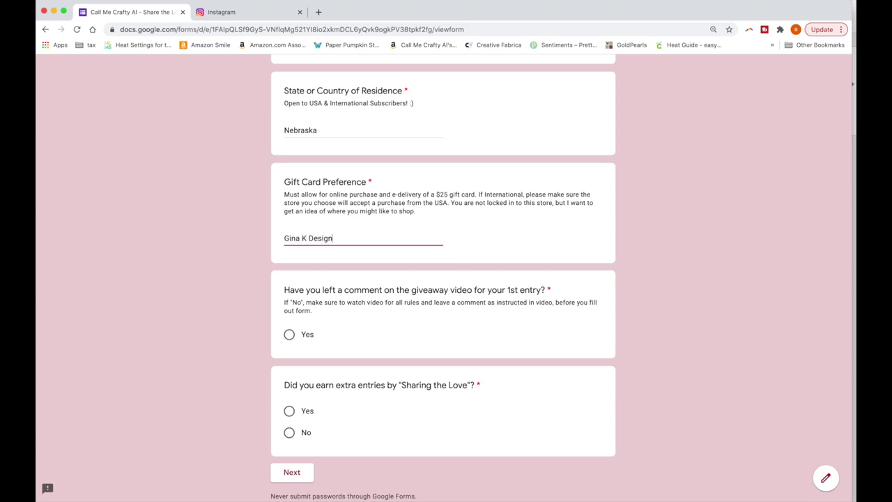
left_click(502, 235)
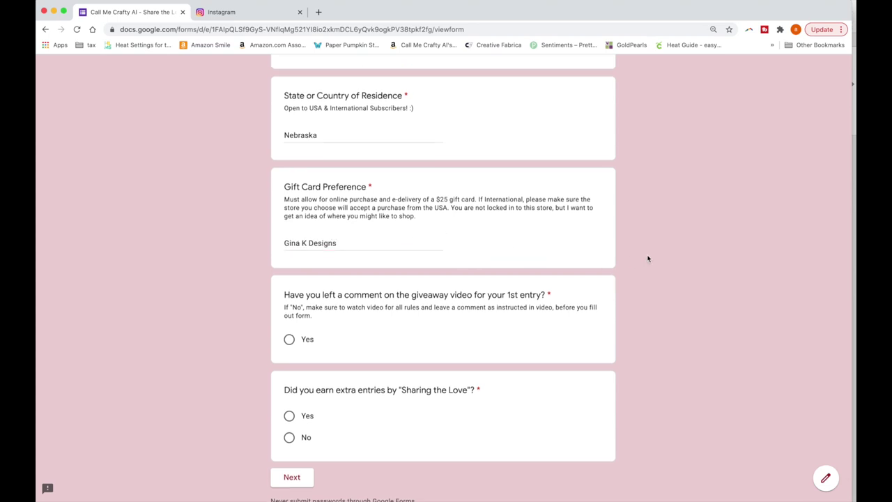
scroll(648, 259, "down", 2)
scroll(647, 259, "down", 1)
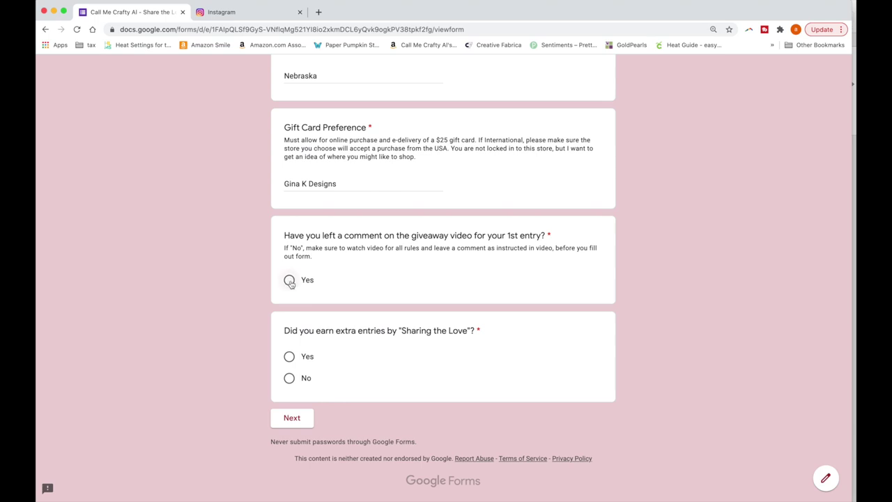
Answer Yes to leaving a comment and No to extra entries, then continue to final details
left_click(289, 280)
left_click(289, 380)
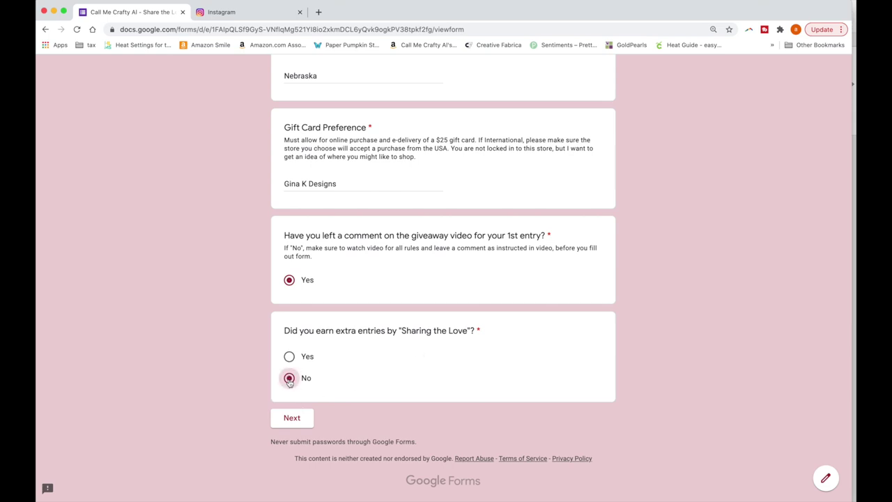
left_click(297, 426)
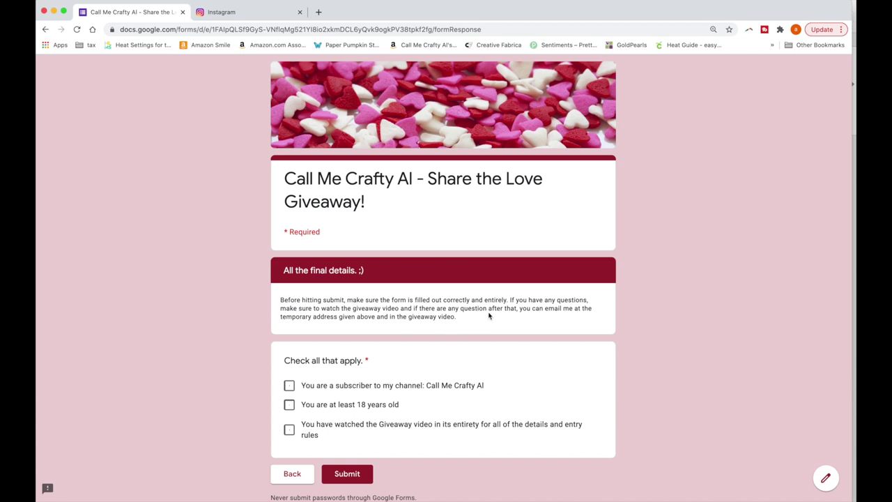
Check the subscriber, age 18+ and watched-video statements, then submit the entry
scroll(489, 315, "down", 2)
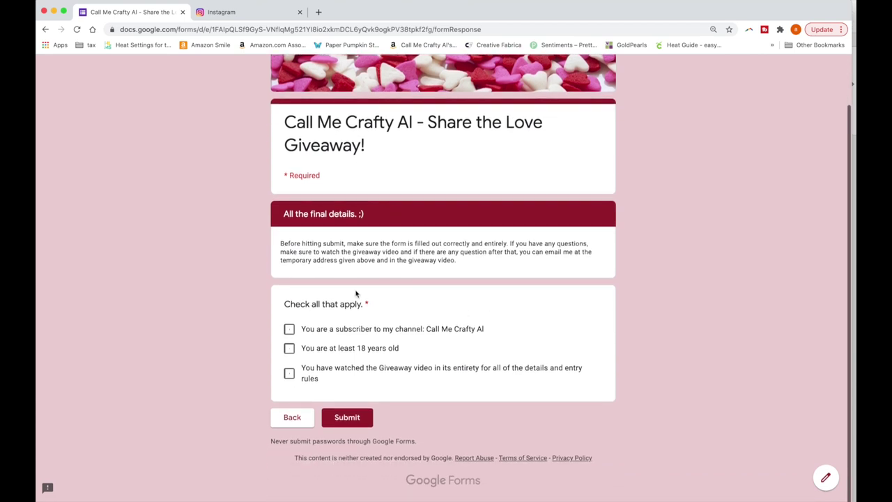
left_click(290, 331)
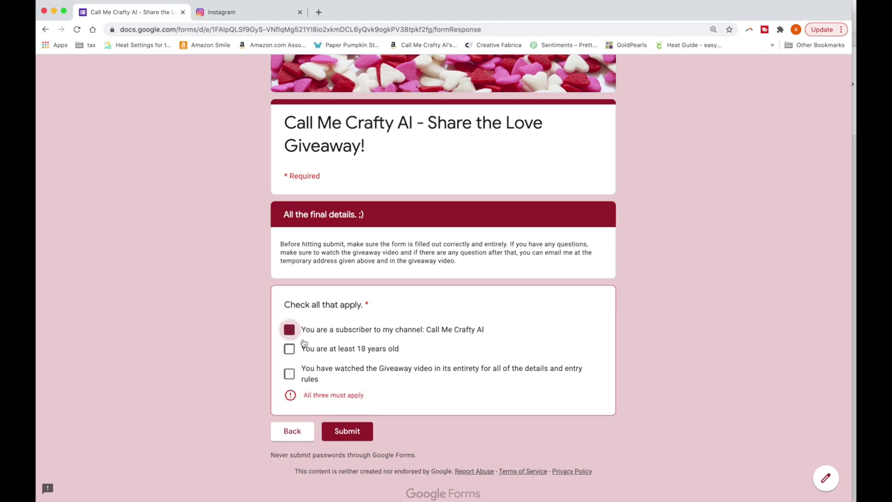
left_click(289, 349)
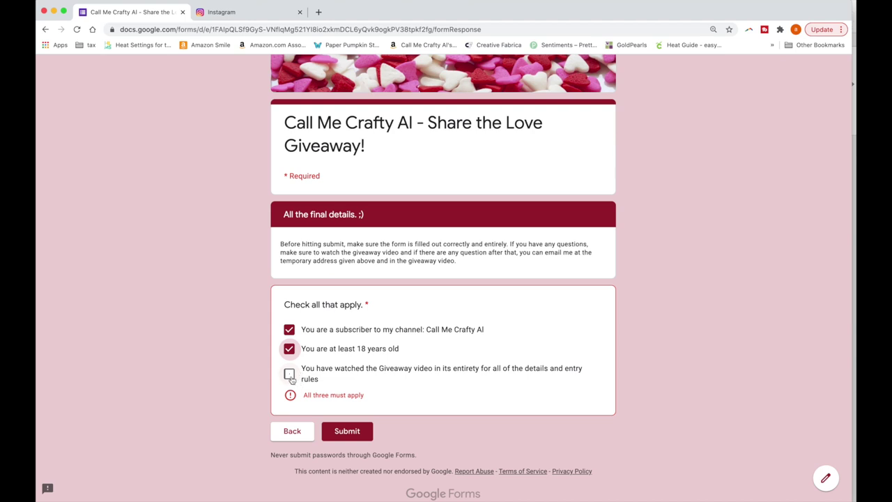
left_click(290, 376)
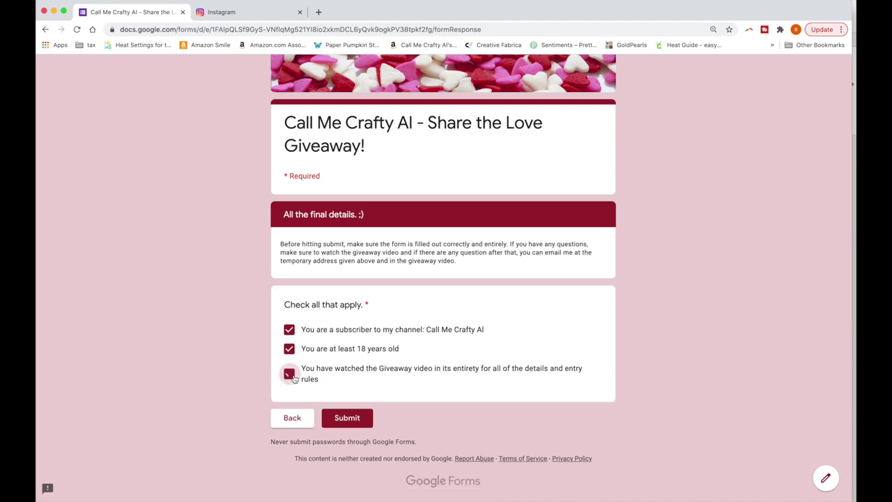
left_click(354, 421)
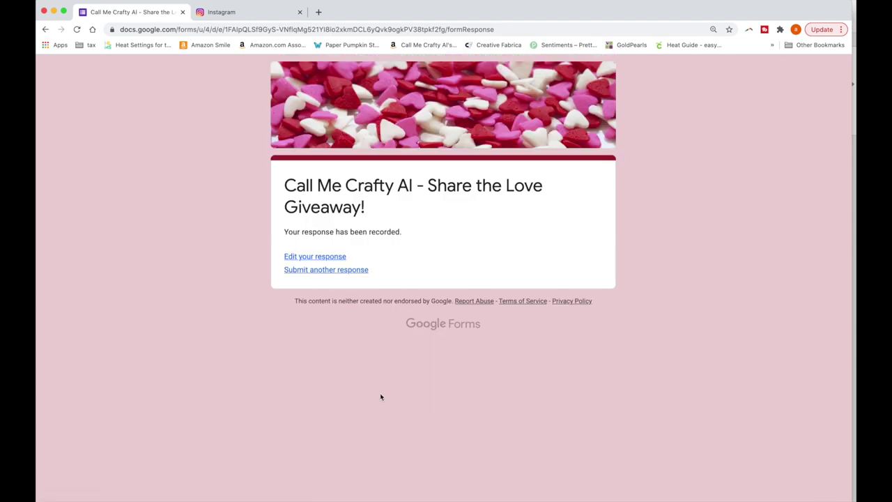
Start another response and enter the YouTube username and first name
left_click(324, 270)
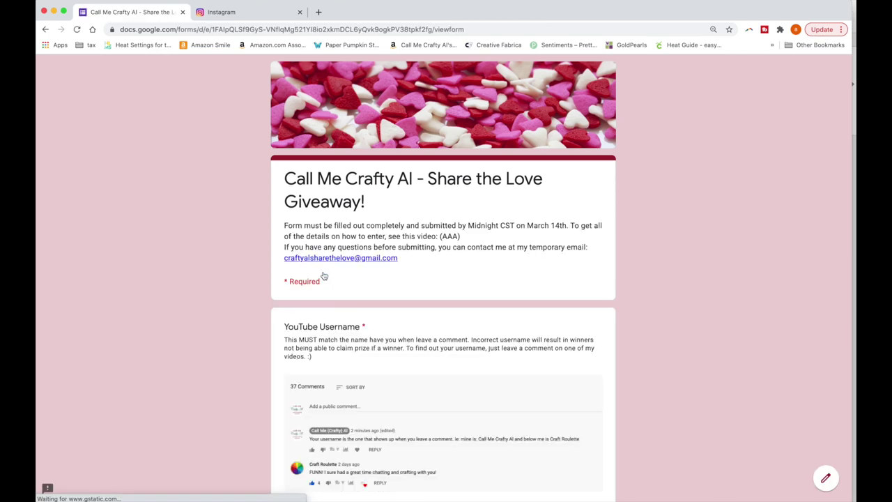
scroll(408, 251, "down", 2)
scroll(408, 250, "down", 3)
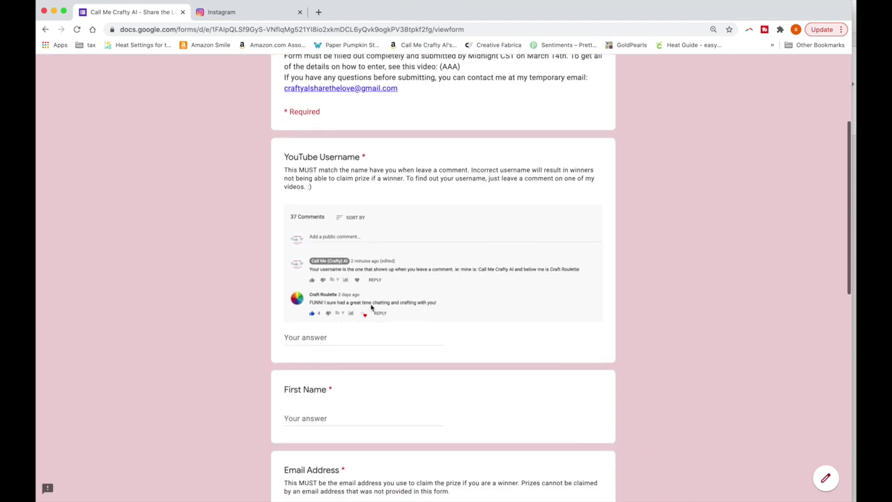
left_click(330, 340)
type("Call Me Crafty Al")
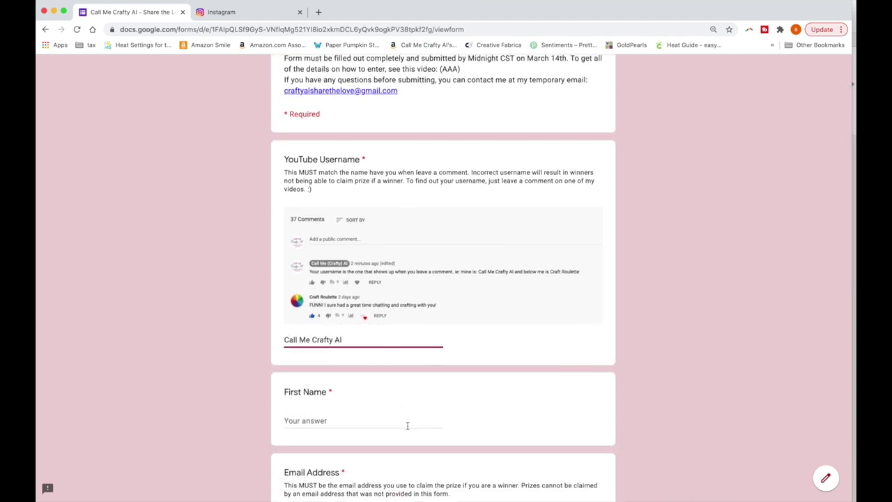
left_click(407, 425)
type("Alicia")
scroll(408, 425, "down", 4)
scroll(323, 355, "down", 4)
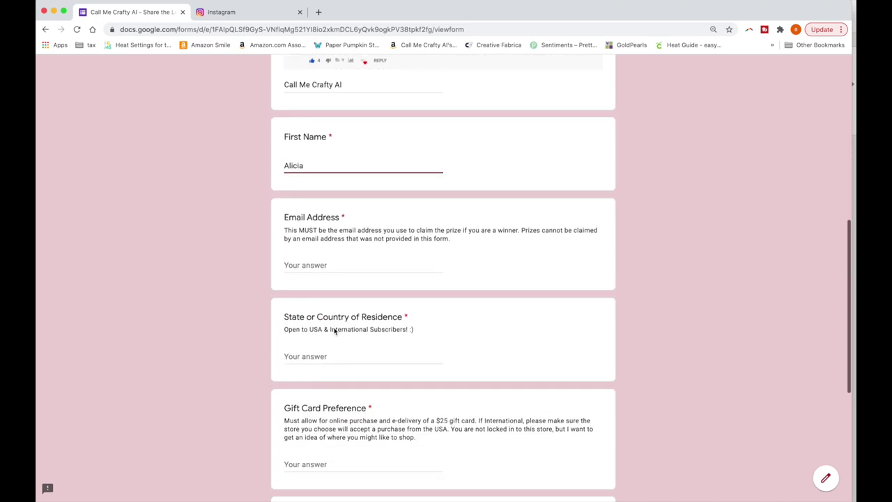
Enter the email address and Nebraska as the state of residence
left_click(317, 269)
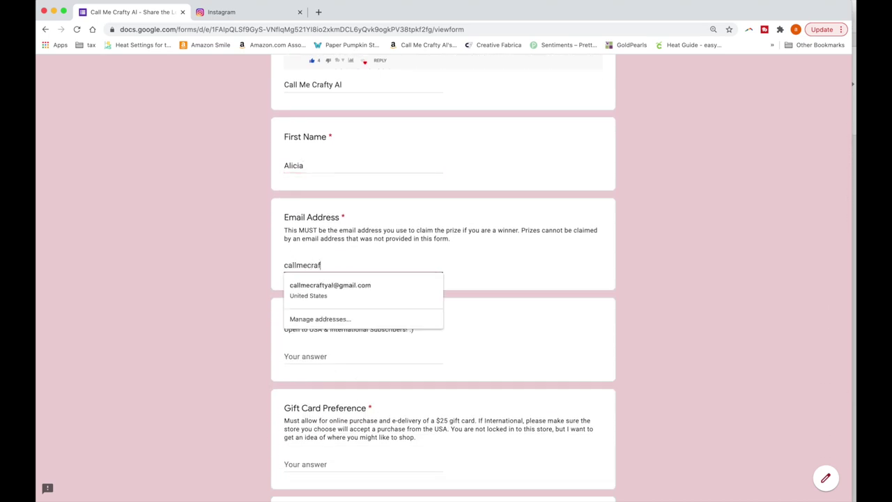
key("Tab")
type("Nebraska")
scroll(443, 279, "down", 3)
scroll(330, 255, "down", 3)
Enter Gina K as gift card preference, answer Yes to both questions, and continue
left_click(330, 255)
type("Gina K")
left_click(288, 347)
scroll(289, 355, "down", 1)
left_click(289, 389)
left_click(290, 450)
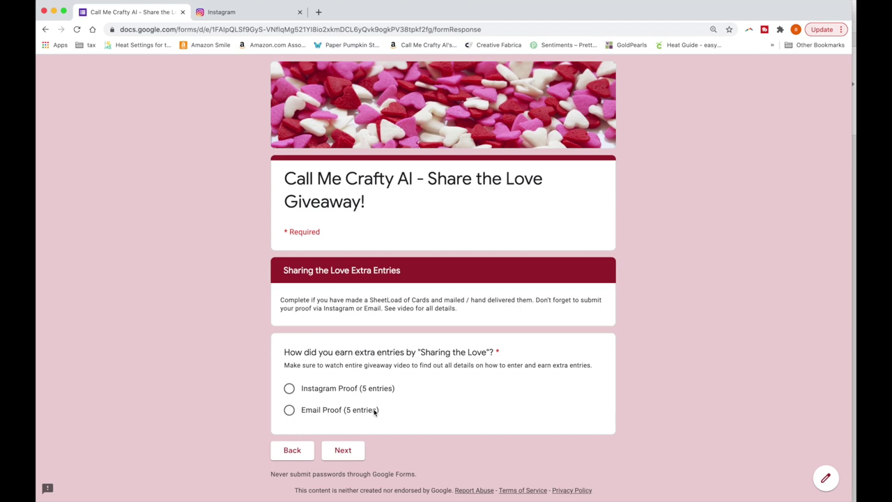
Choose Instagram Proof (5 entries) and enter the post date 2/18/2021
left_click(319, 389)
left_click(343, 450)
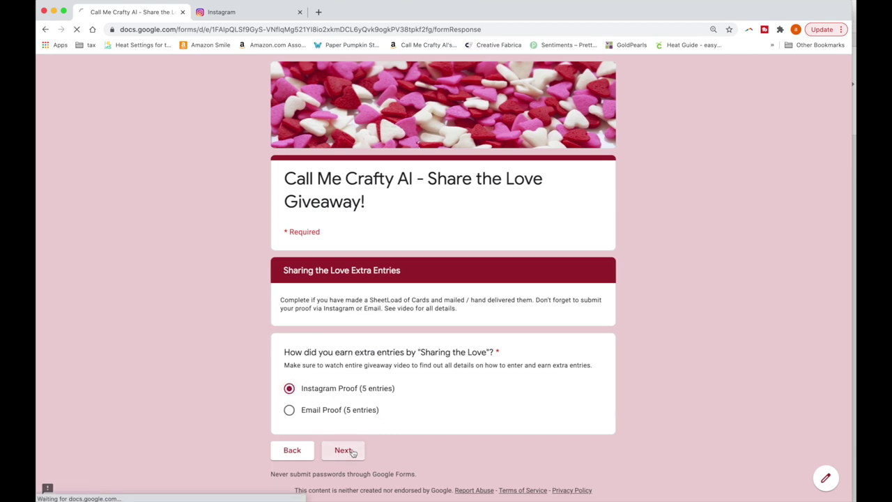
scroll(408, 332, "down", 4)
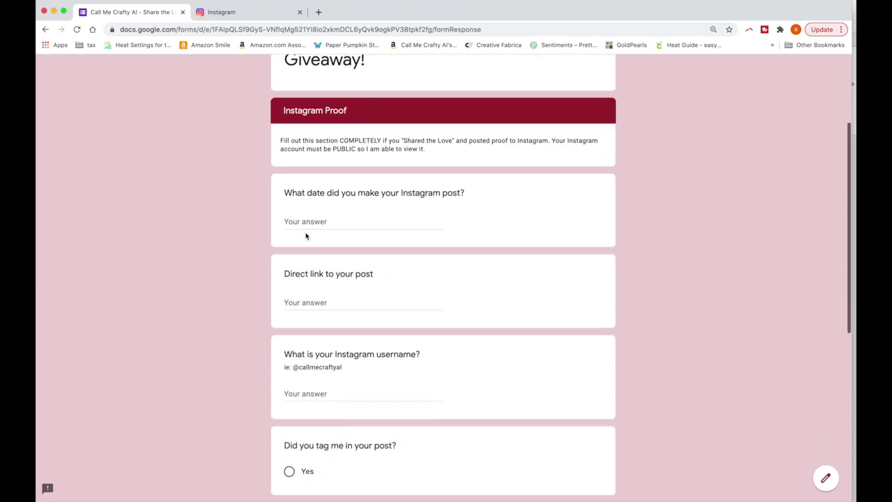
left_click(307, 222)
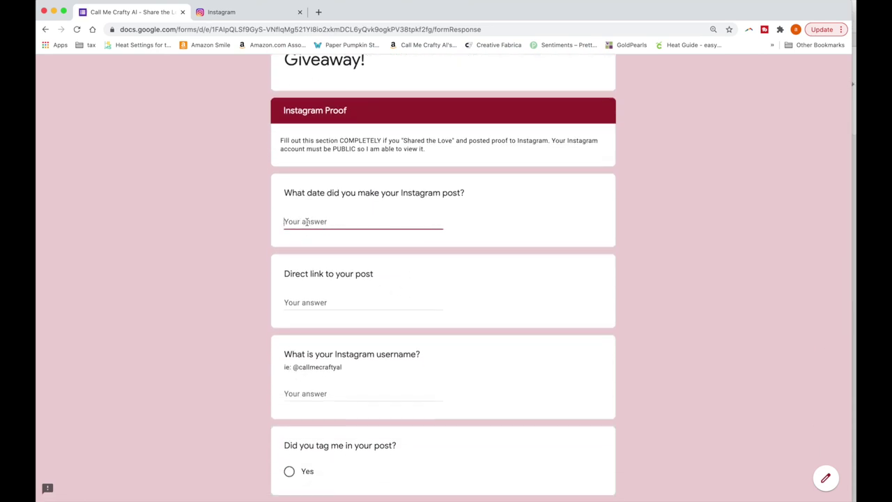
type("2/18/2021")
left_click(305, 302)
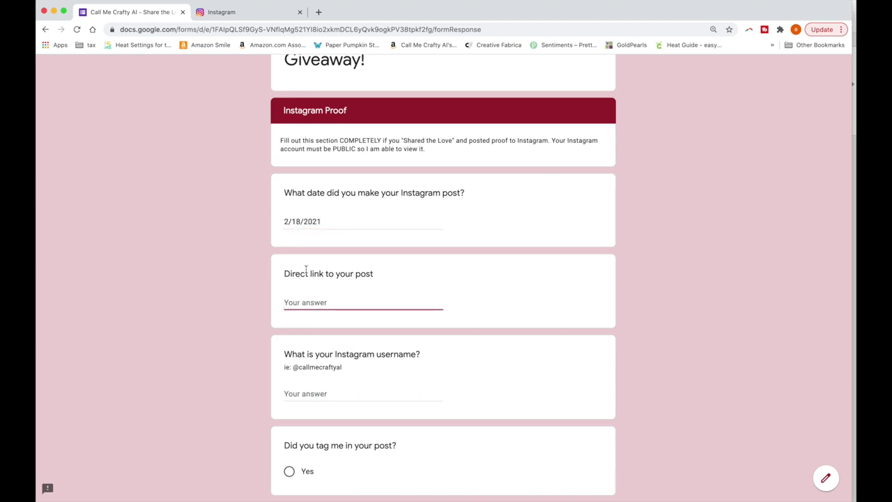
In Instagram, open the twelve pink floral cards post from the profile and select its URL
left_click(248, 12)
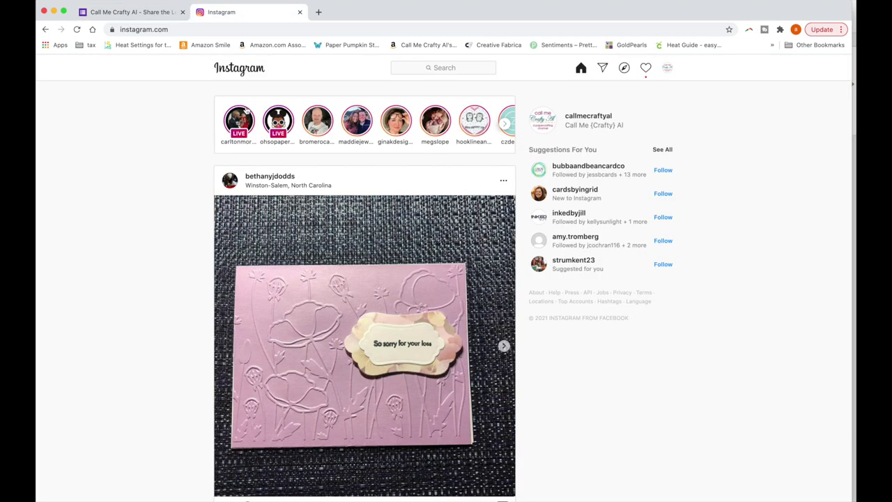
left_click(668, 69)
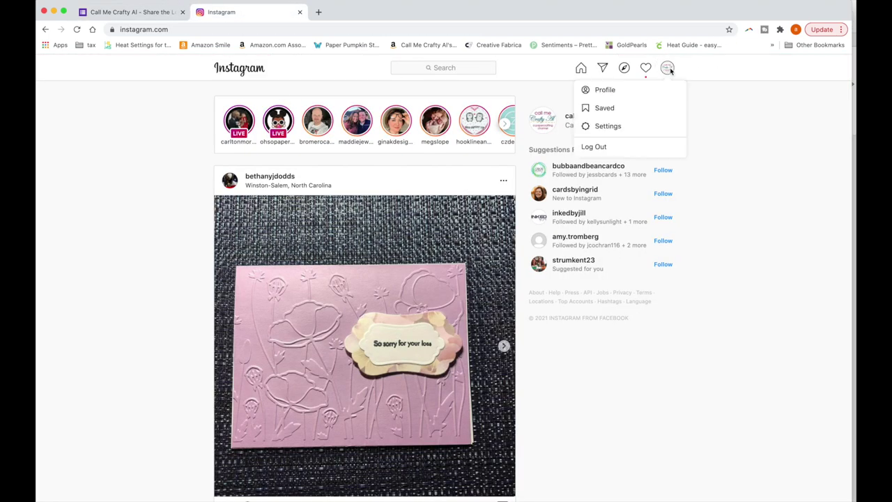
left_click(606, 90)
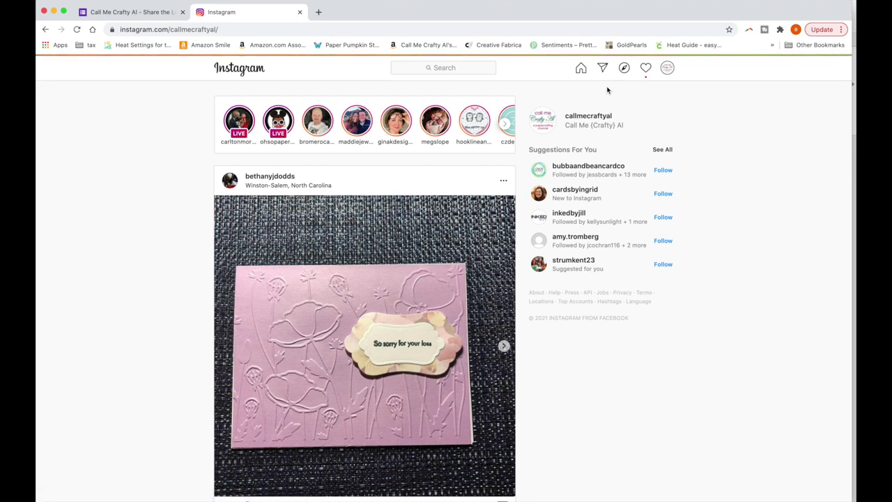
scroll(565, 167, "down", 5)
scroll(565, 167, "down", 2)
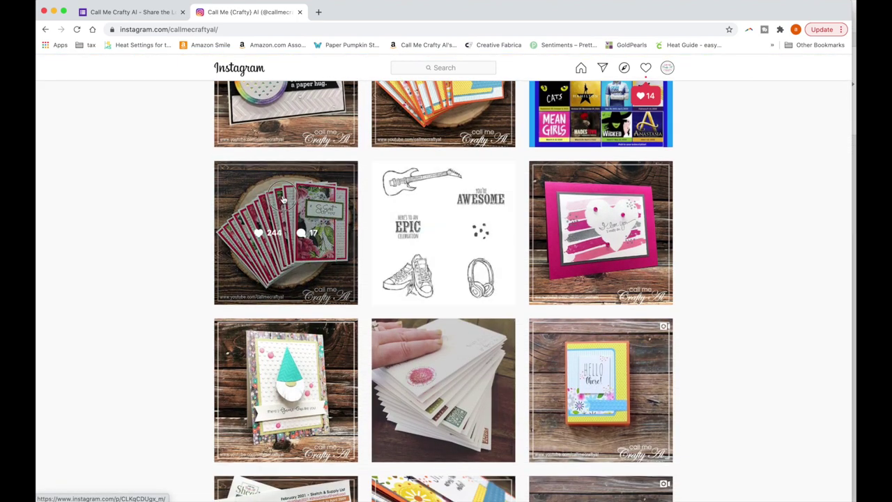
left_click(282, 200)
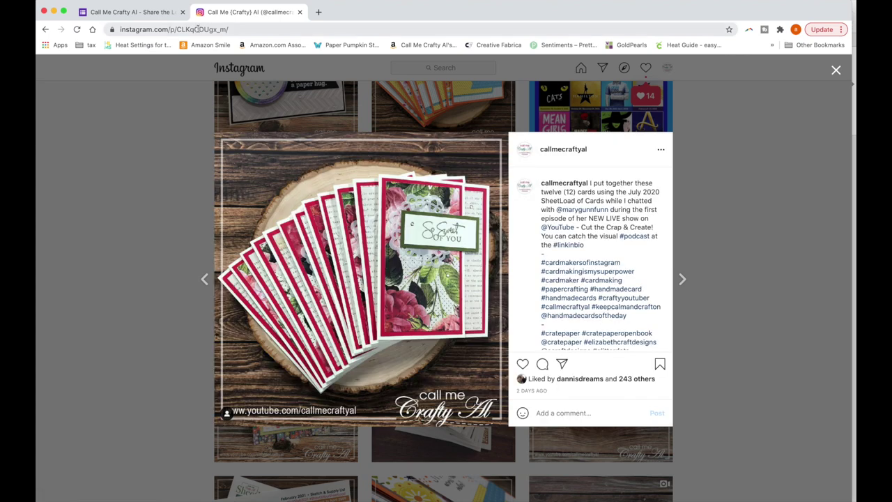
double_click(198, 29)
left_click(198, 28)
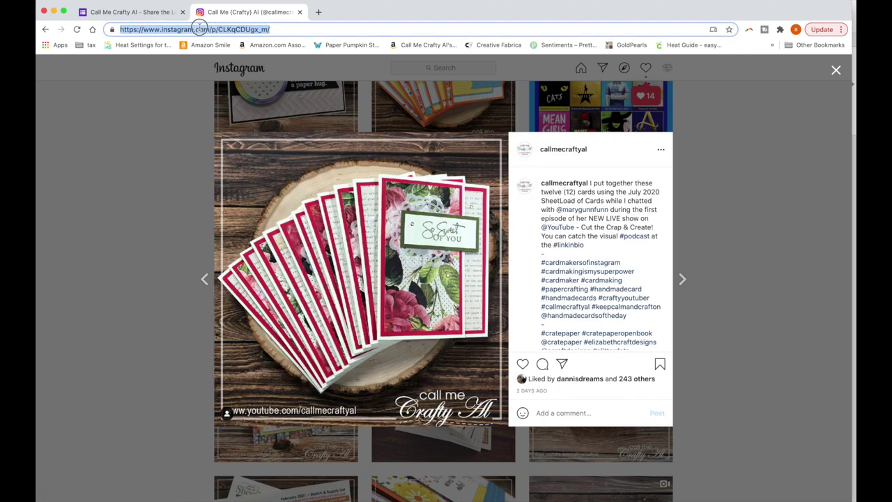
left_click(295, 30)
double_click(244, 28)
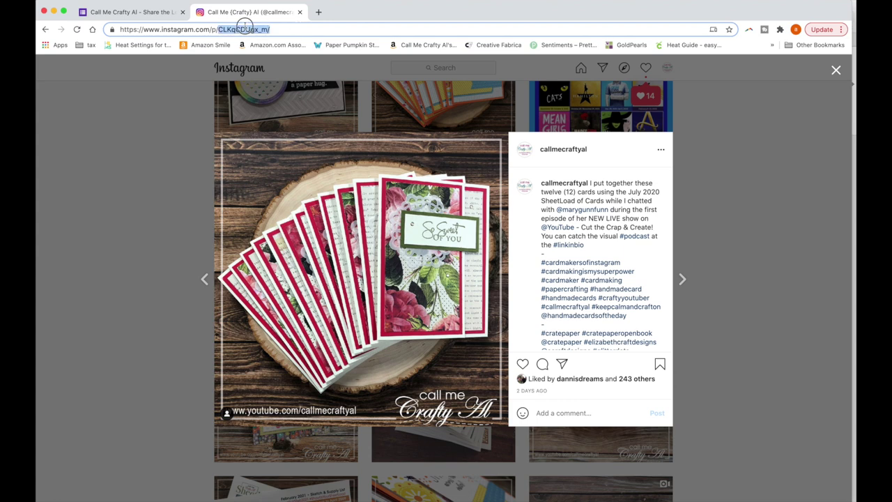
triple_click(207, 30)
key("super+c")
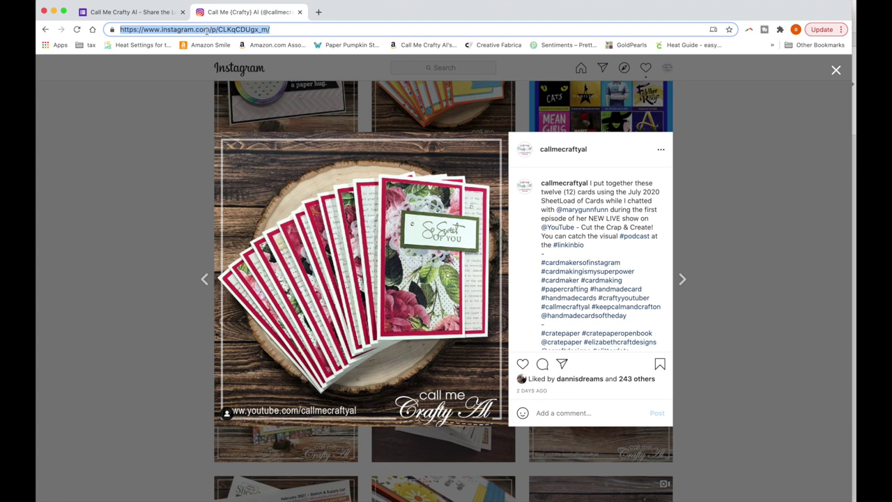
left_click(140, 14)
Paste the post URL into 'Direct link to your post' and enter the Instagram username
left_click(317, 301)
key("super+v")
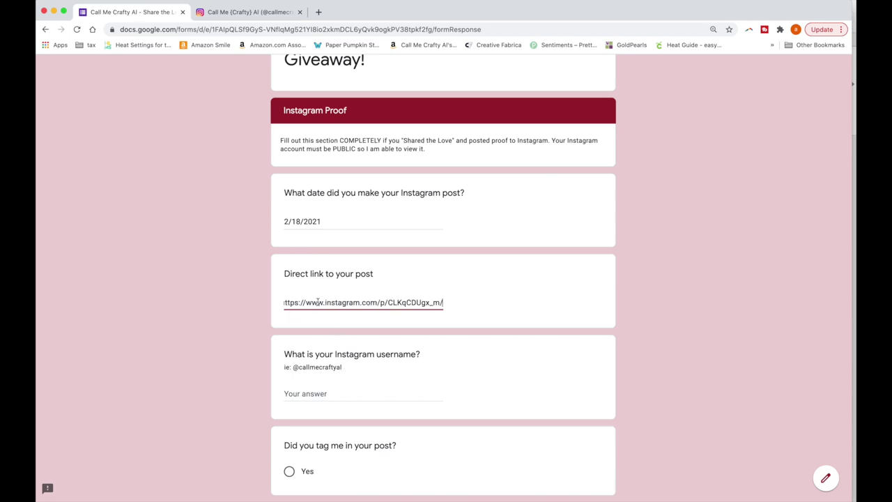
scroll(317, 302, "down", 2)
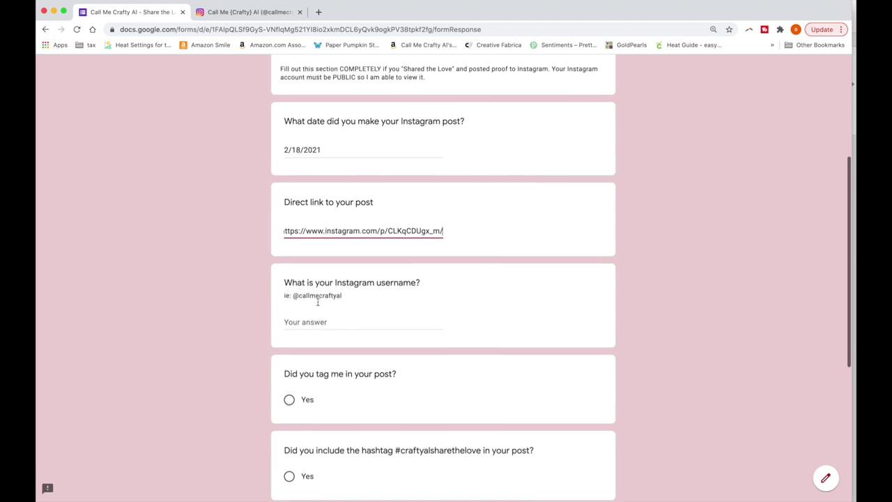
left_click(317, 318)
type("@callmecraftyal")
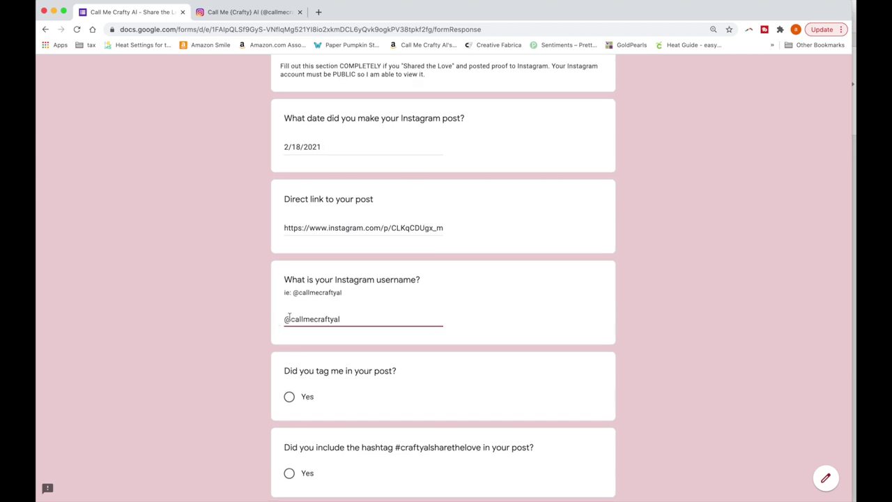
Close the open Instagram post and scroll back to the top of the profile
left_click(248, 12)
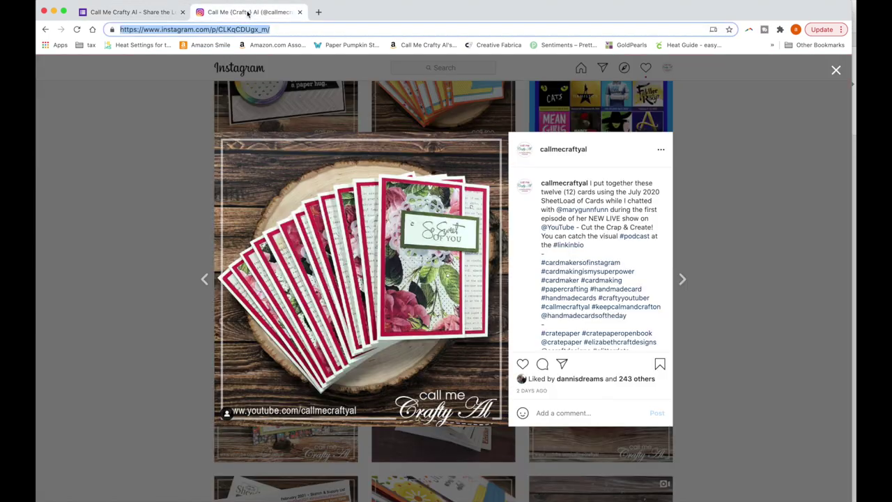
left_click(839, 75)
scroll(432, 240, "up", 5)
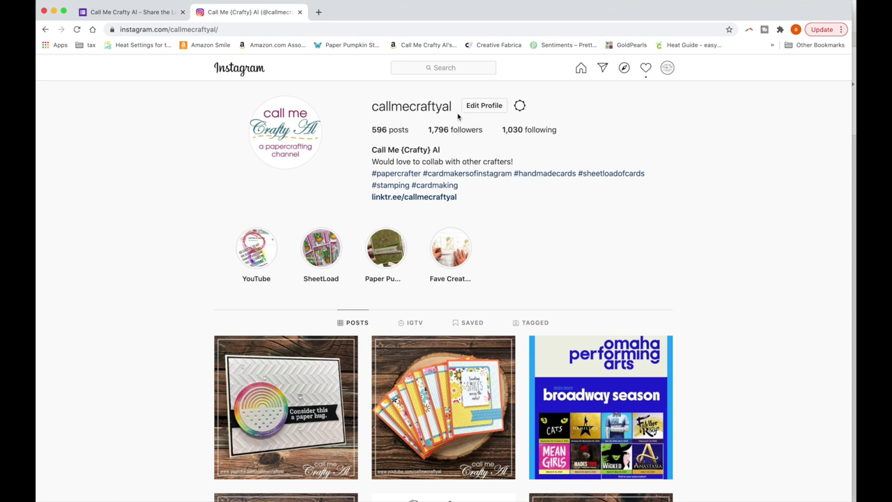
Answer Yes to being tagged and Yes to including the hashtag
left_click(148, 13)
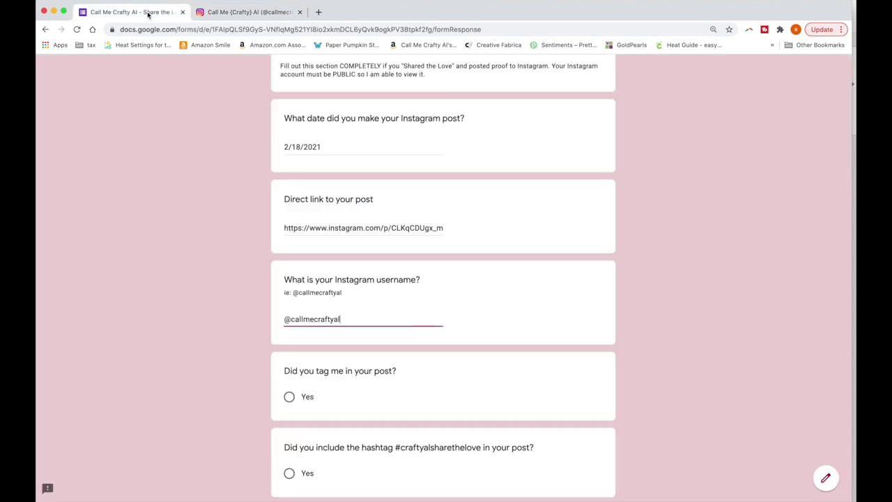
scroll(425, 272, "down", 3)
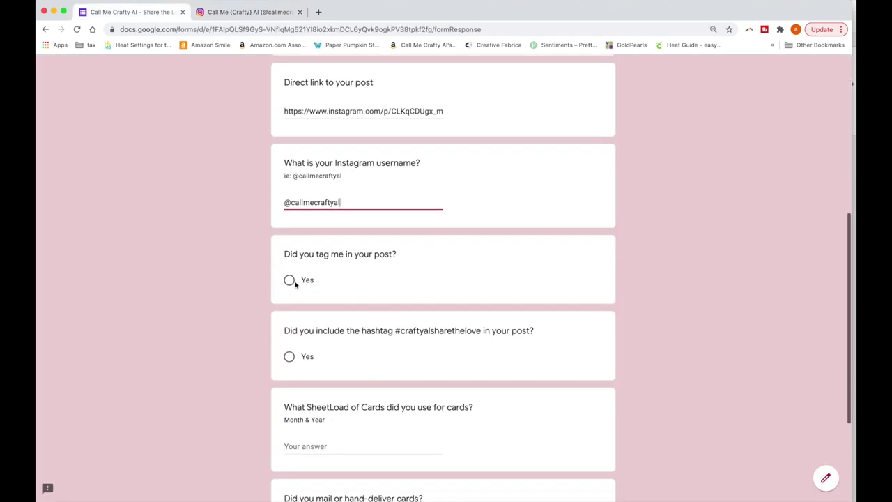
left_click(290, 280)
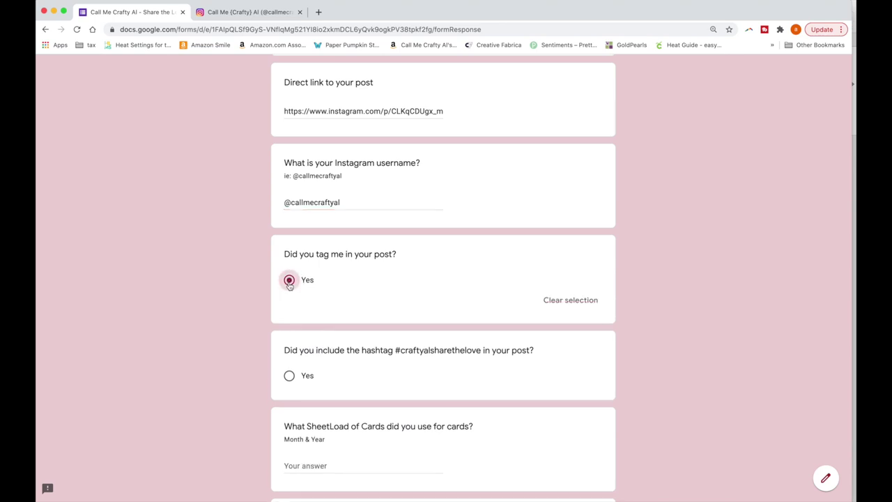
scroll(289, 285, "down", 4)
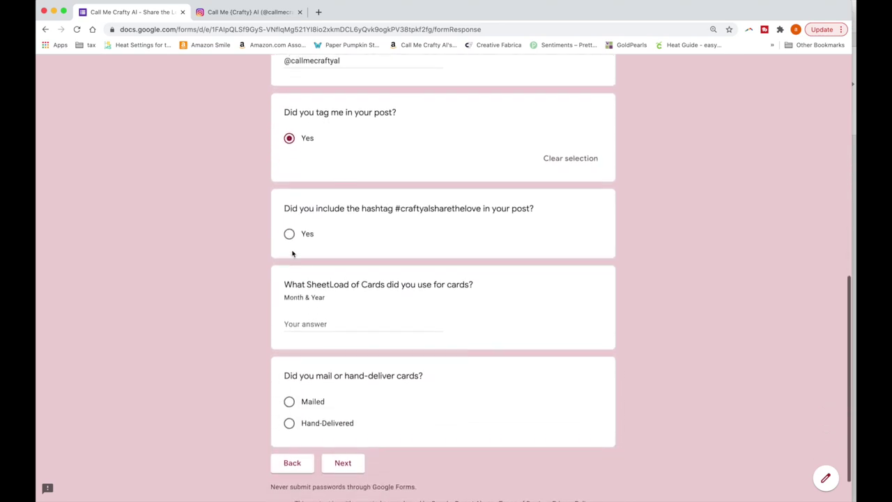
left_click(289, 232)
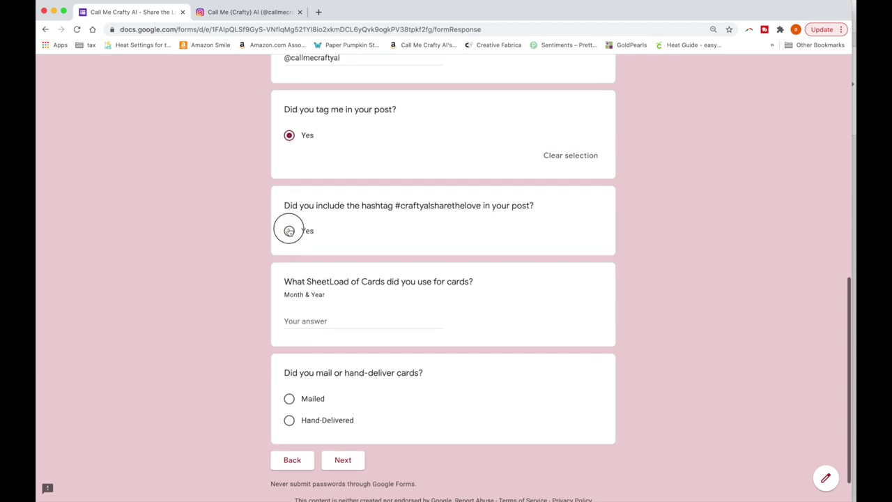
scroll(290, 232, "down", 2)
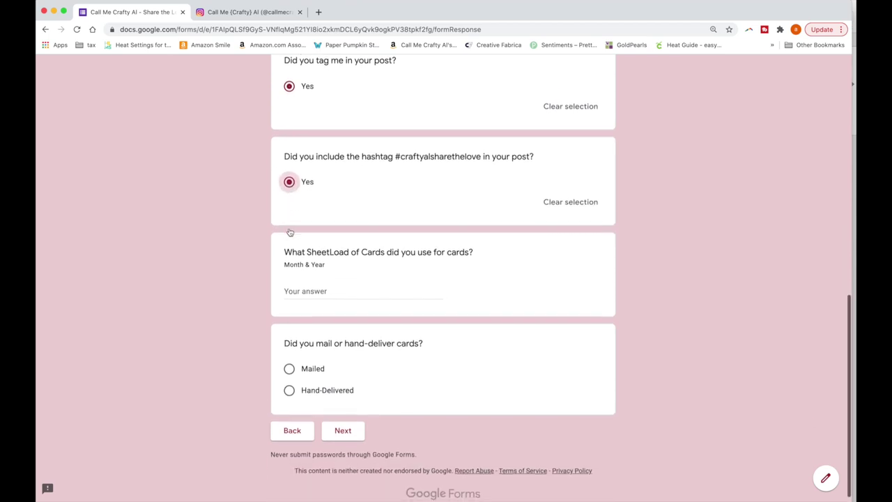
Enter January 2021 as the SheetLoad, mark the cards Hand-Delivered, and go back
left_click(304, 278)
type("Jan")
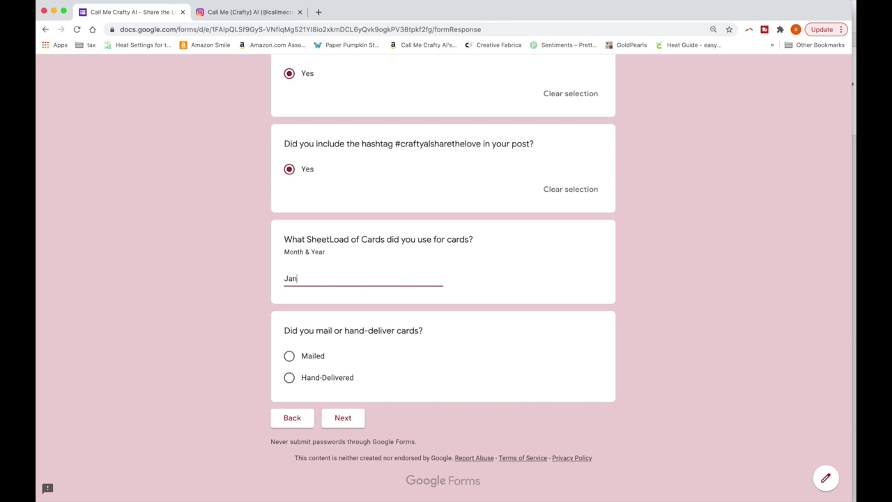
type("uary 2021")
scroll(335, 281, "up", 1)
left_click(291, 388)
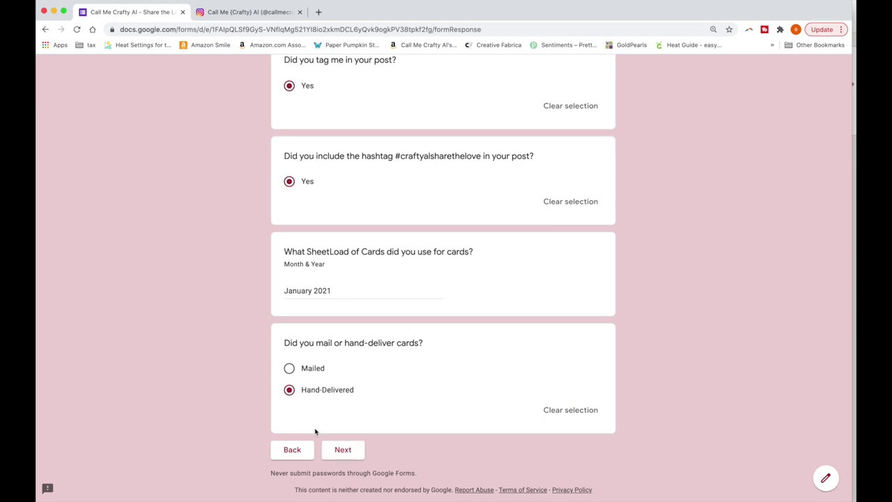
left_click(305, 451)
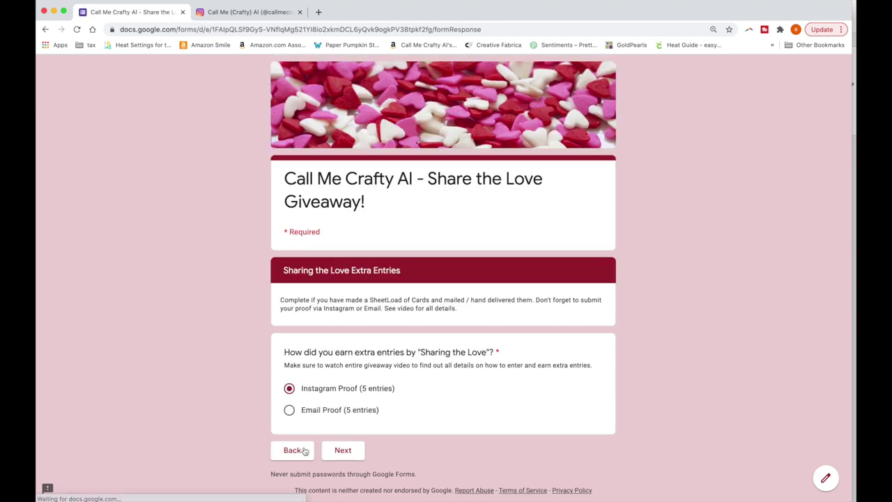
Switch to Email Proof, enter date 2/18/2021, and fill the e-mail from autofill
left_click(290, 409)
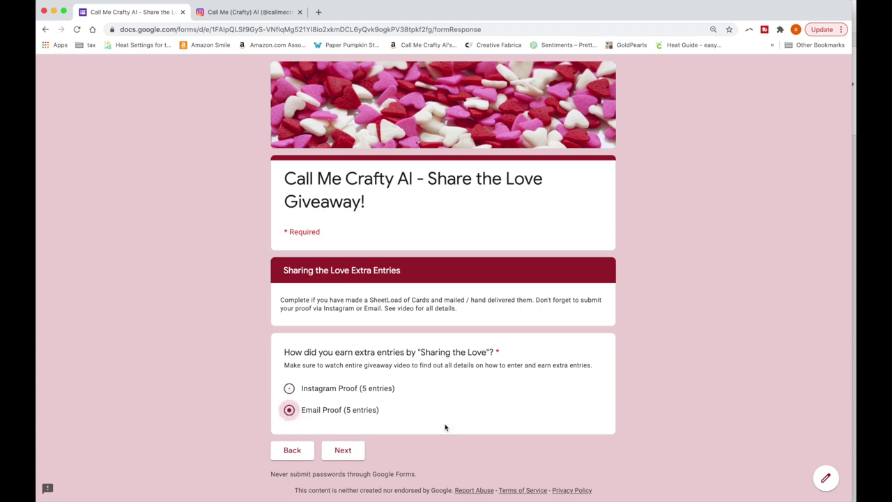
left_click(353, 454)
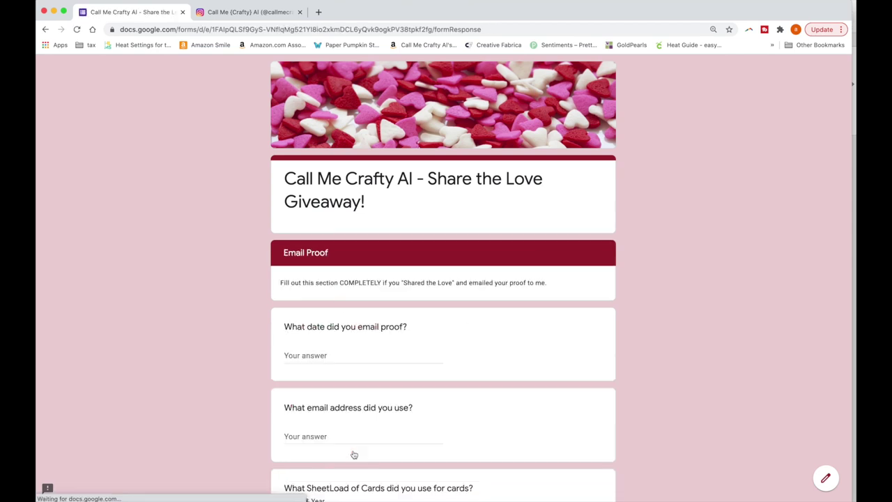
scroll(439, 363, "down", 2)
left_click(330, 290)
type("2")
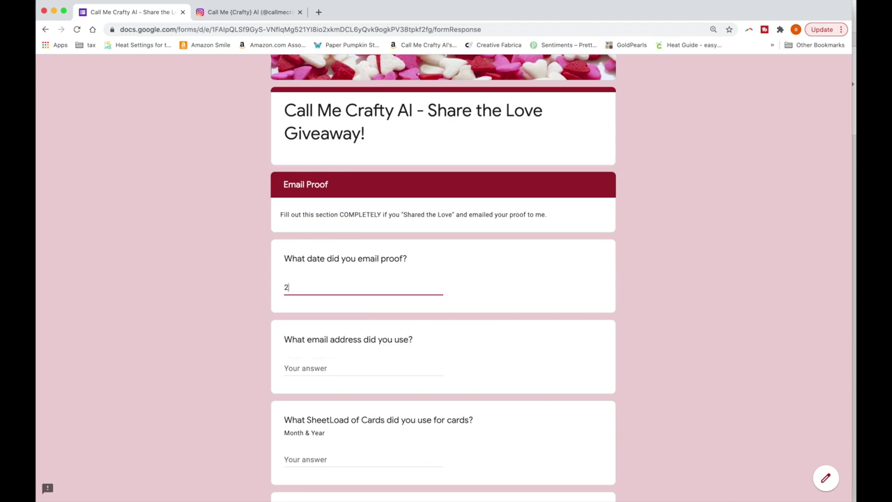
type("/18/2021")
left_click(336, 368)
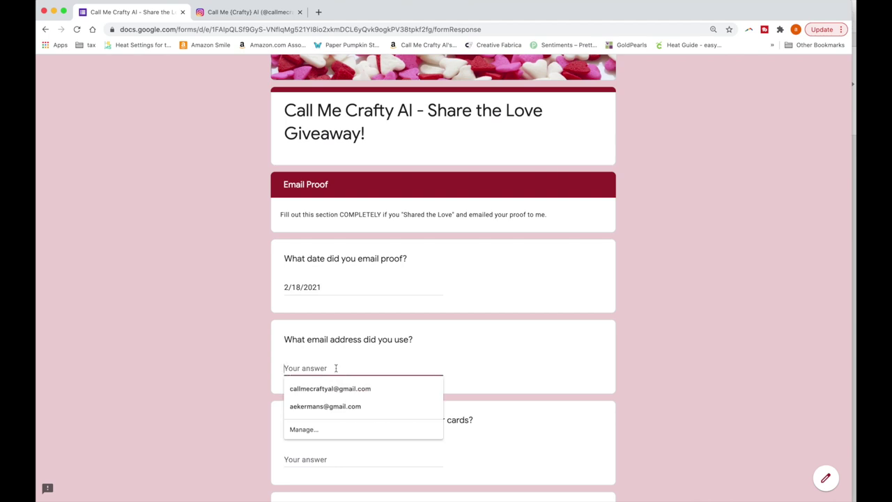
left_click(338, 382)
left_click(211, 335)
Enter January 2021 as the SheetLoad used and mark the cards as Mailed
scroll(204, 324, "down", 3)
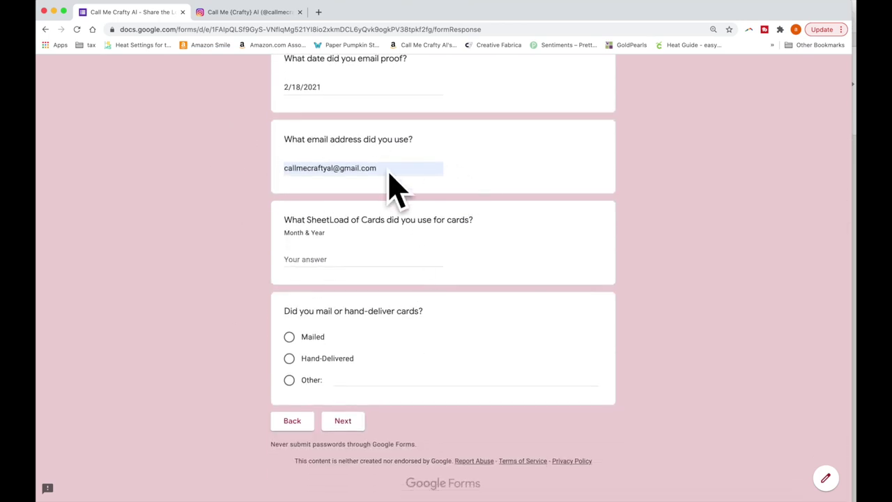
left_click(343, 258)
type("Ja")
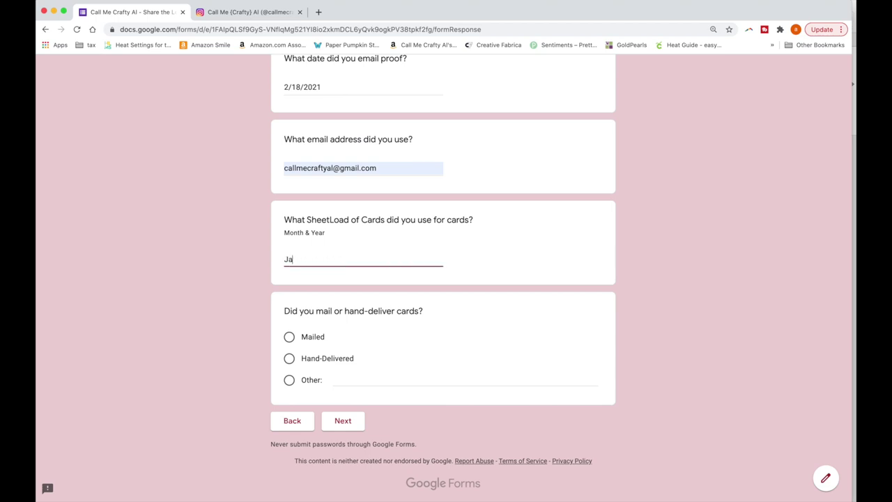
type("nuary 2021")
left_click(290, 340)
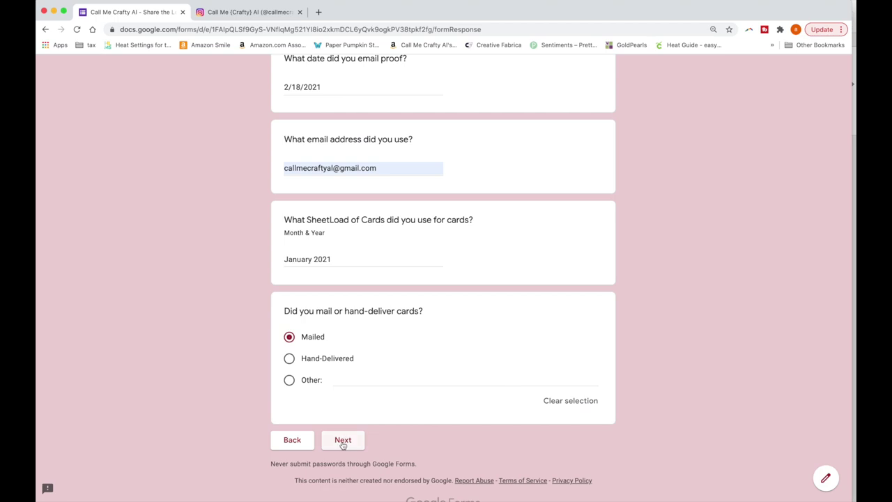
On the final page, confirm subscribing, being 18+, and watching the whole video, then submit
left_click(342, 441)
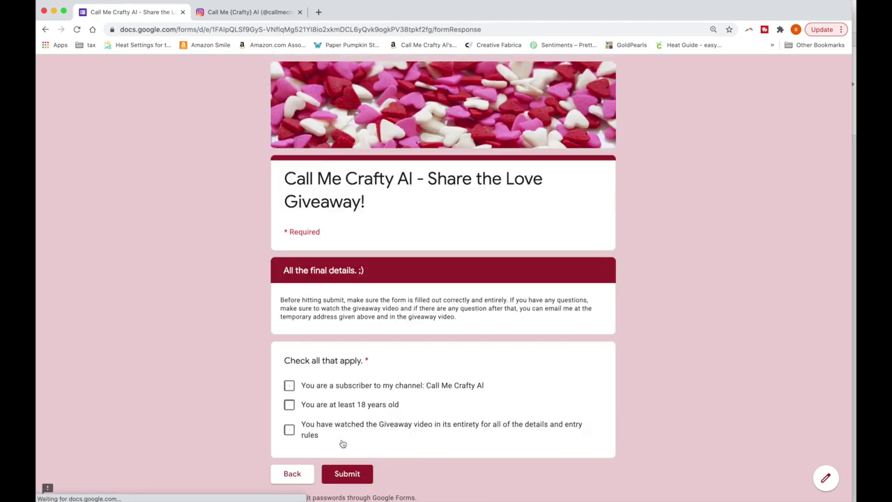
scroll(313, 370, "down", 1)
left_click(289, 344)
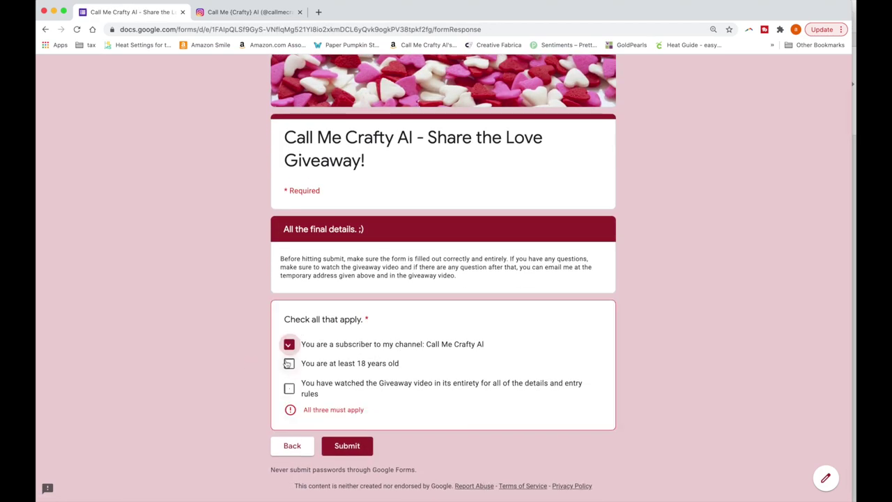
left_click(289, 363)
left_click(290, 388)
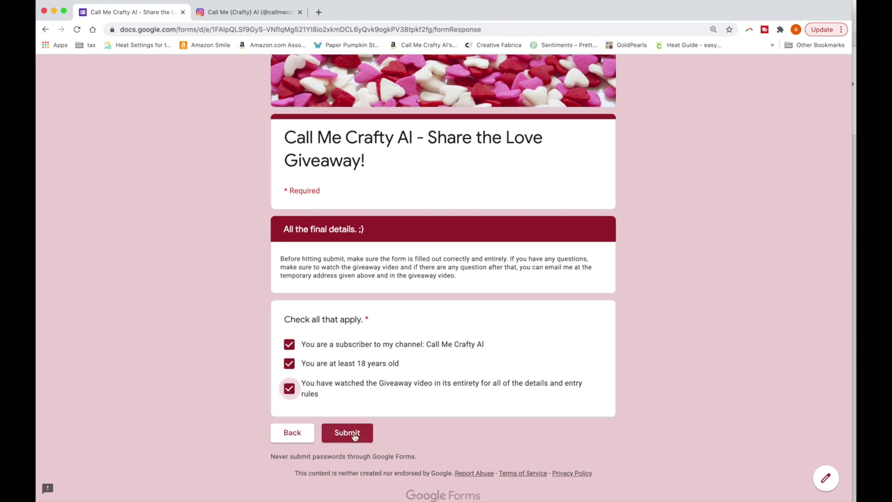
left_click(347, 433)
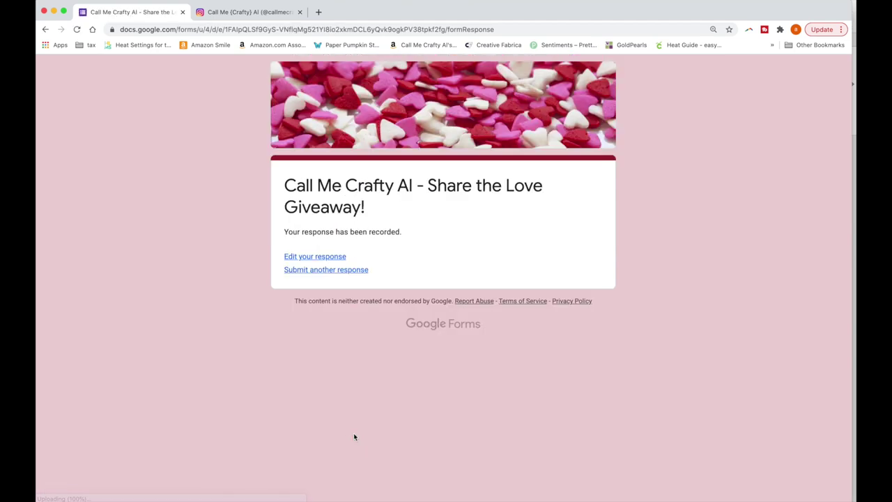